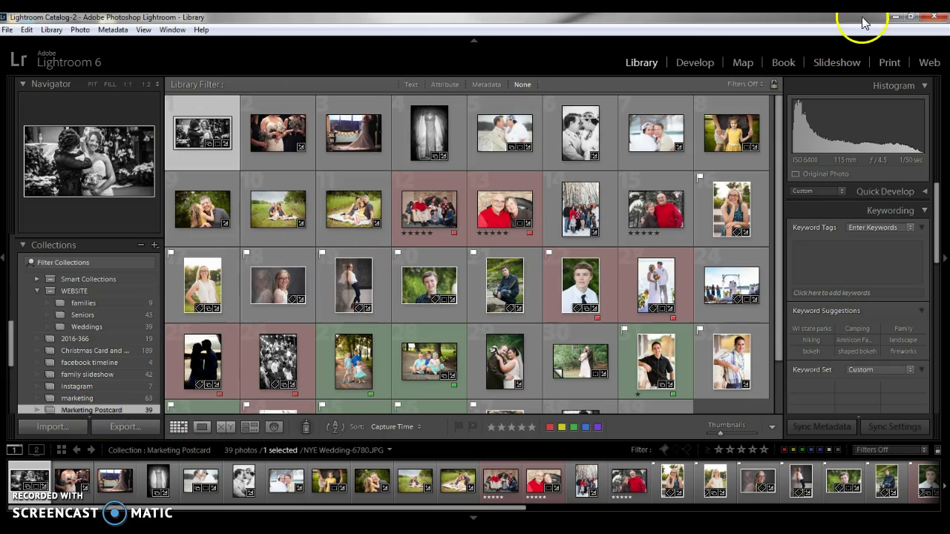
# Switch to the Print module and scroll the right panel down to the Cells section
pyautogui.click(892, 66)
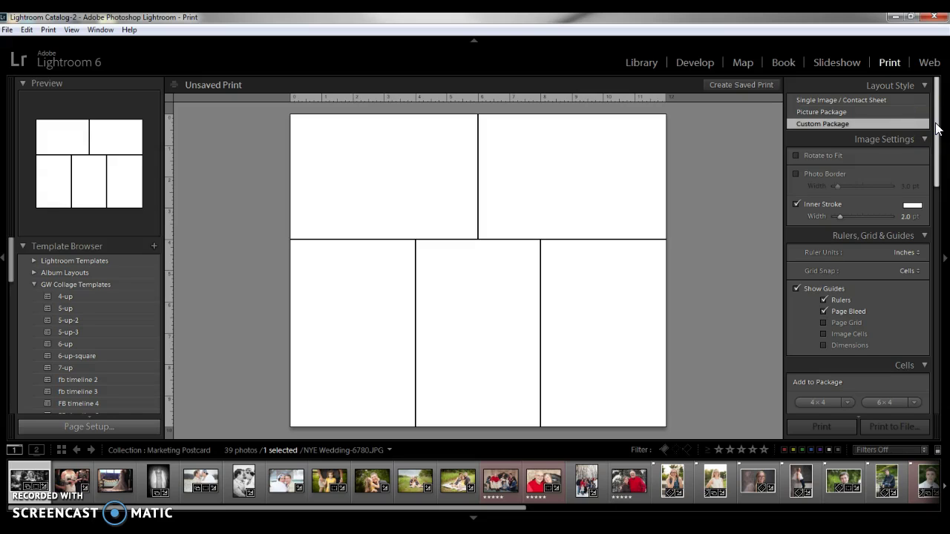
pyautogui.moveTo(937, 127); pyautogui.dragTo(926, 184)
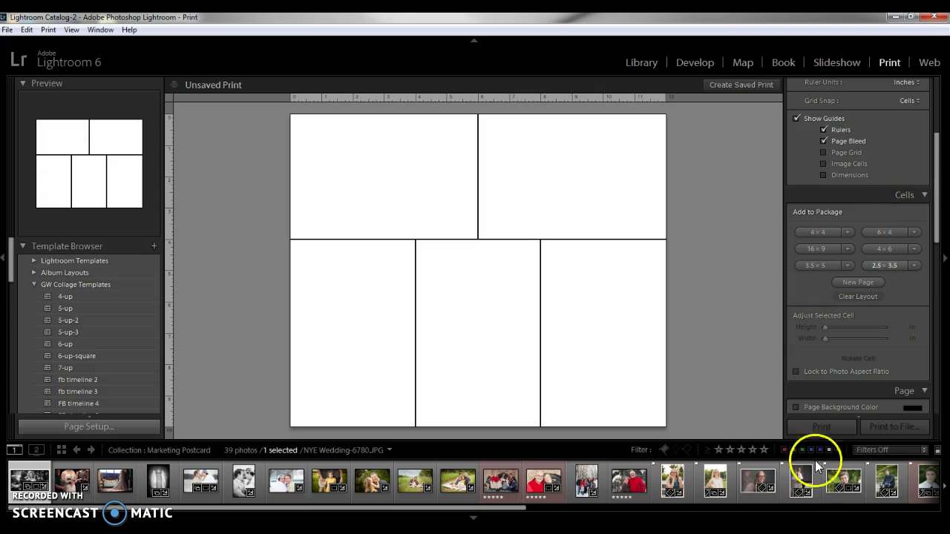
# Clear the existing collage layout and scroll down to the Print Job settings
pyautogui.click(858, 297)
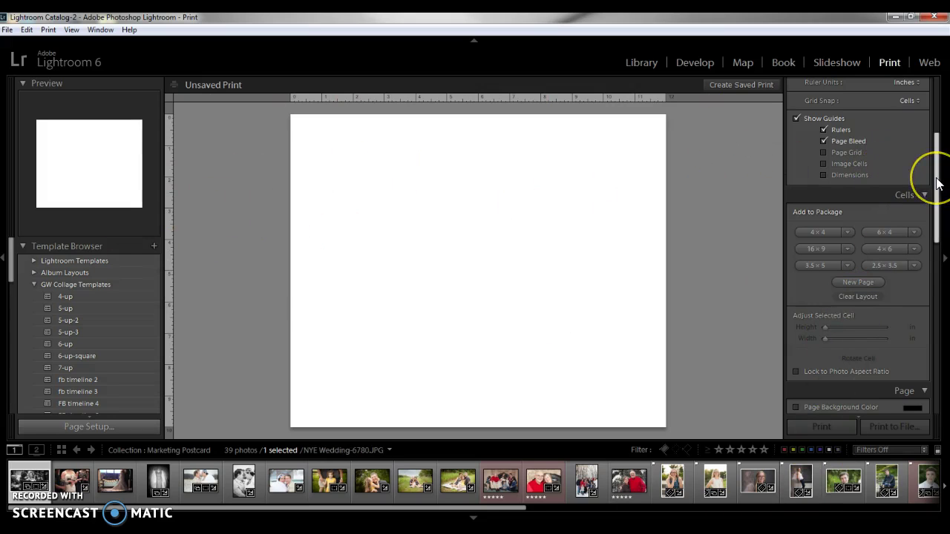
pyautogui.scroll(-1, 937, 184)
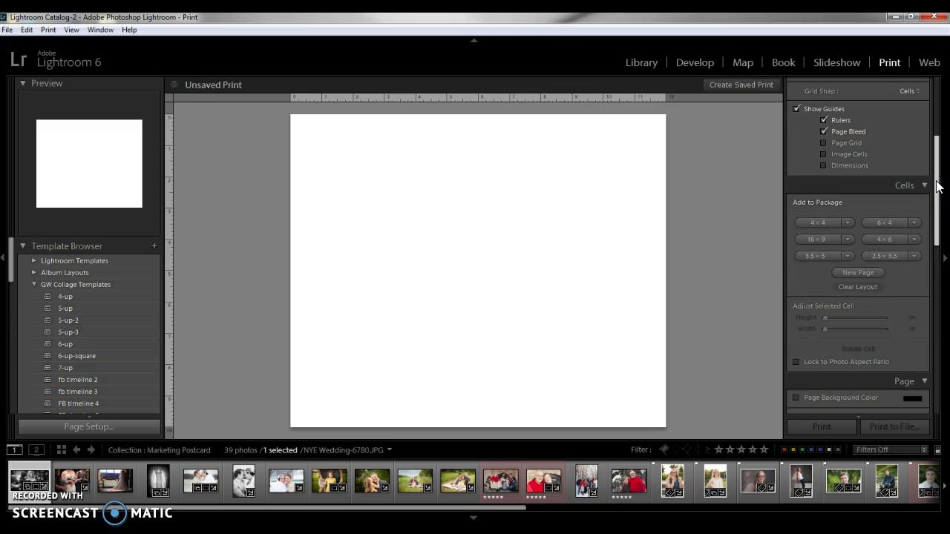
pyautogui.moveTo(937, 184); pyautogui.dragTo(933, 159)
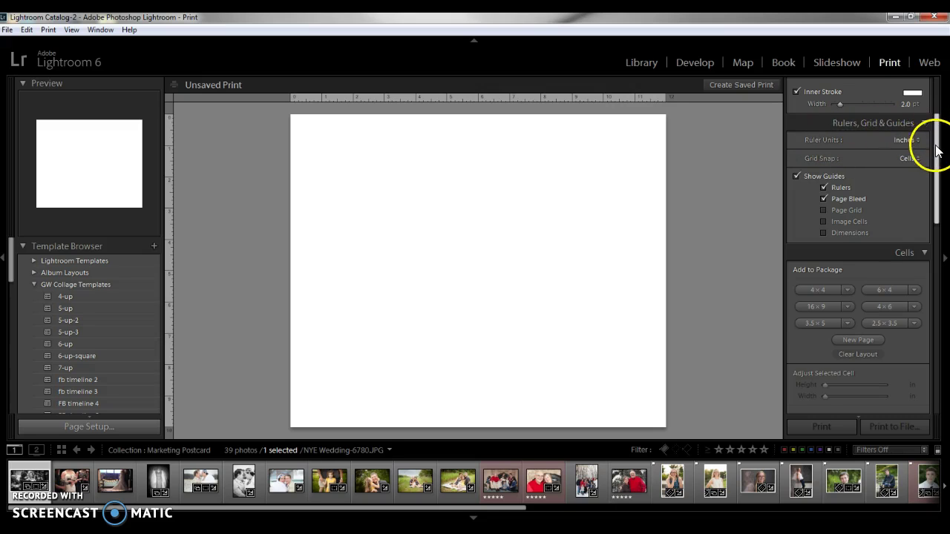
pyautogui.moveTo(937, 149); pyautogui.dragTo(898, 319)
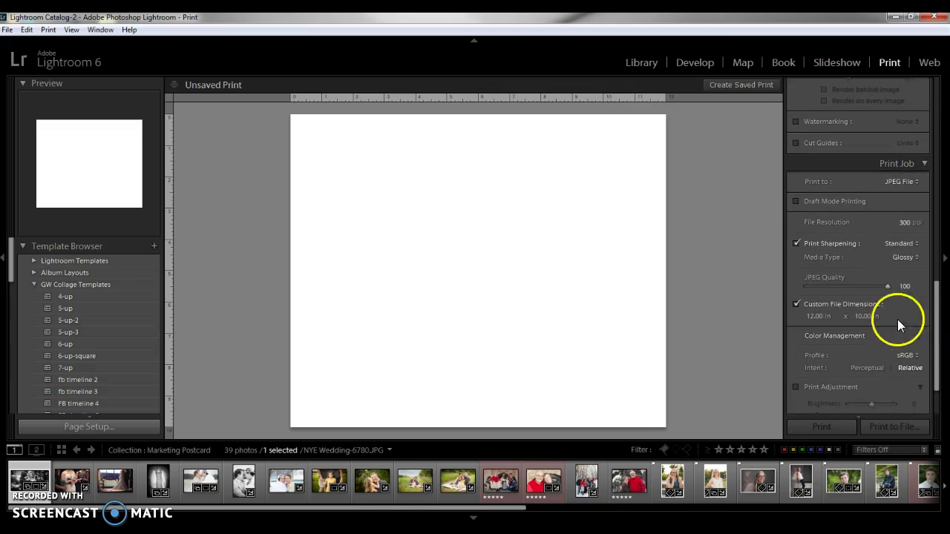
# Set the custom file dimensions to 10.00 in wide by 6.00 in high
pyautogui.click(814, 316)
pyautogui.write('10')
pyautogui.press('Return')
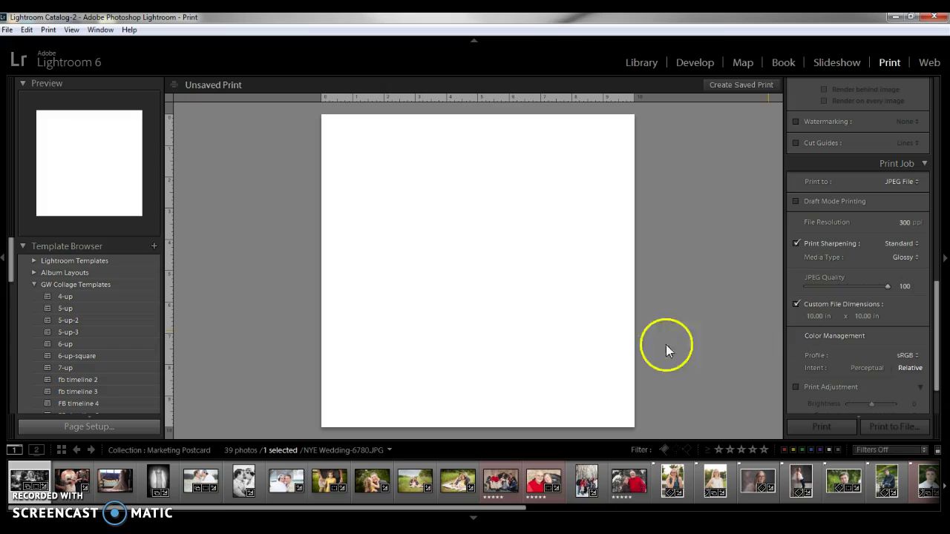
pyautogui.click(814, 317)
pyautogui.write('6')
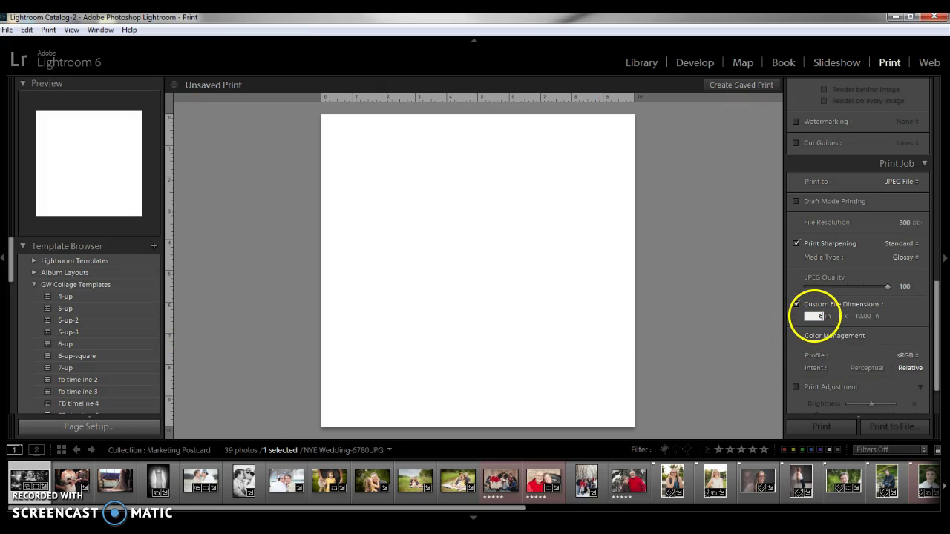
pyautogui.click(859, 319)
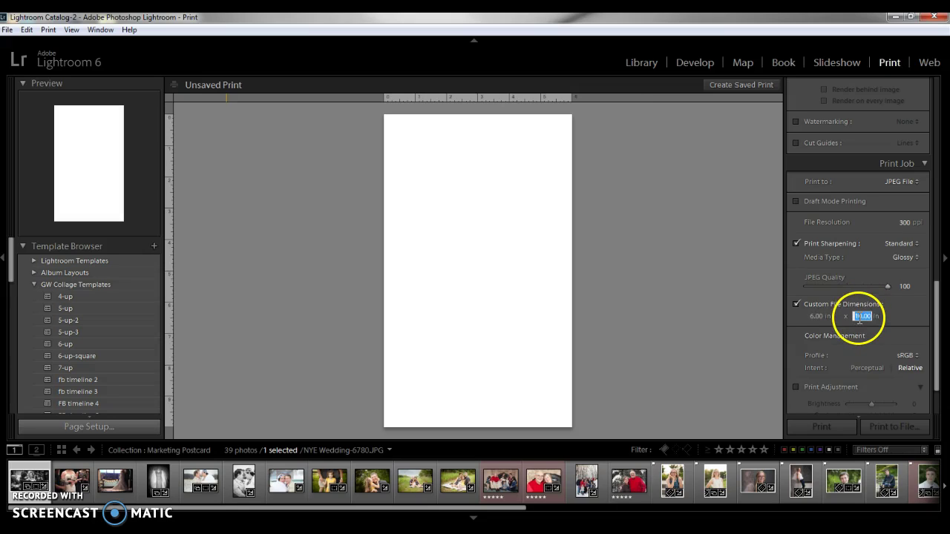
pyautogui.click(814, 316)
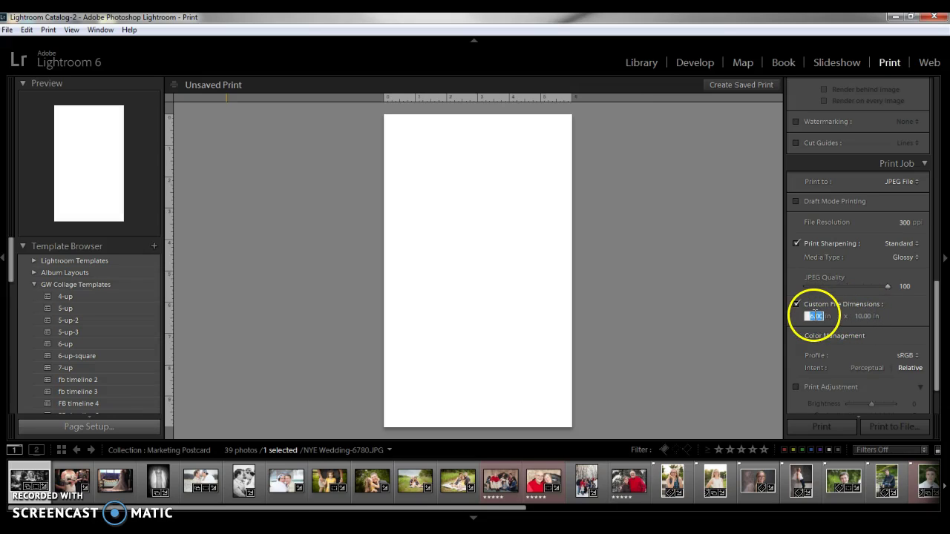
pyautogui.write('10')
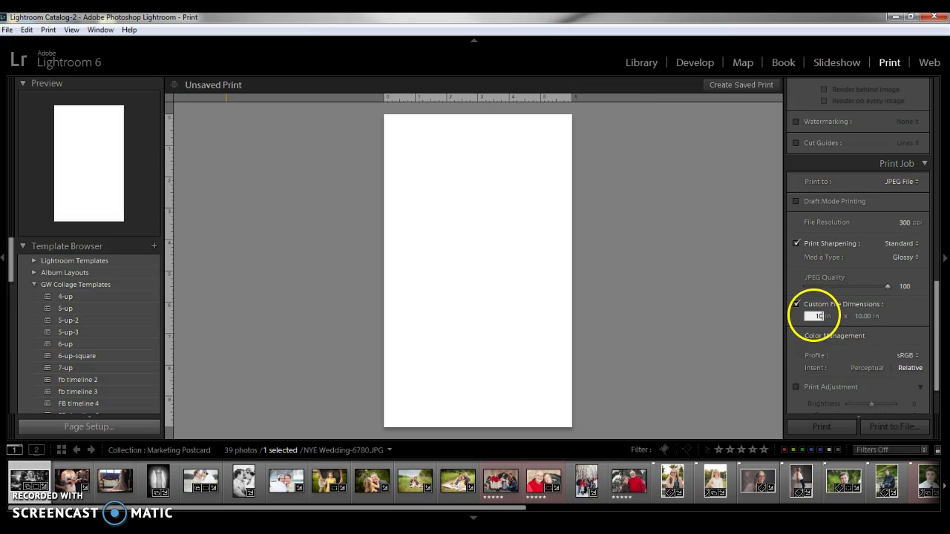
pyautogui.click(865, 319)
pyautogui.write('6')
pyautogui.press('Return')
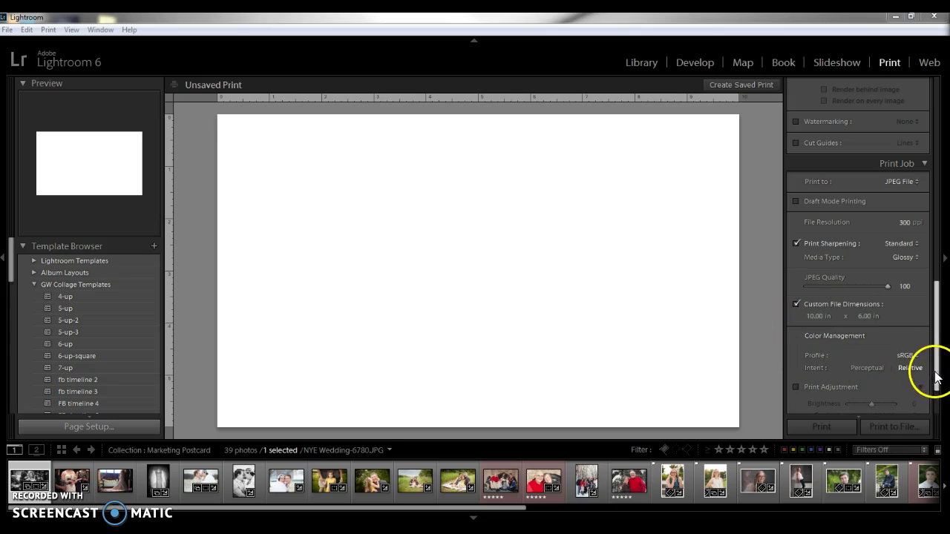
# Scroll the right panel back up to the Cells section
pyautogui.moveTo(939, 380); pyautogui.dragTo(933, 220)
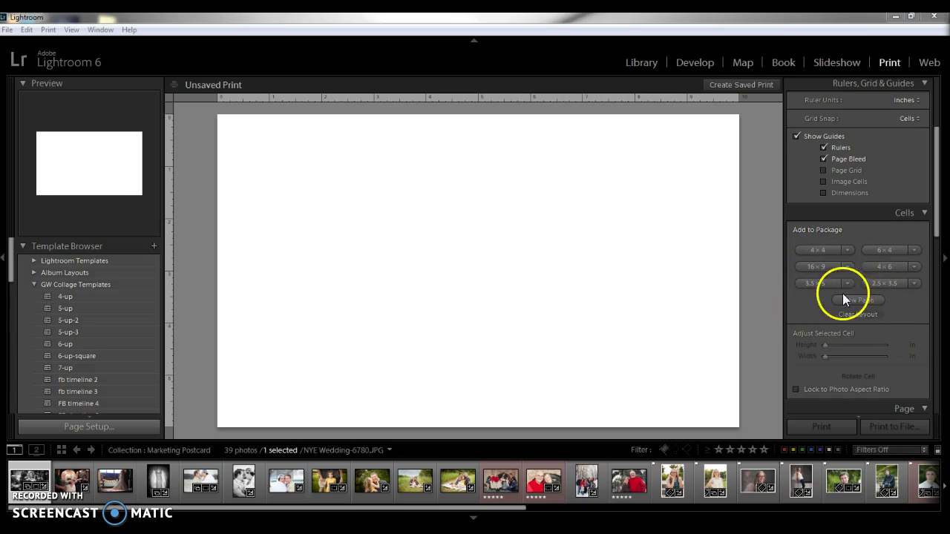
# Create a custom 3 × 3 inch cell size and add one such cell to the page
pyautogui.click(849, 253)
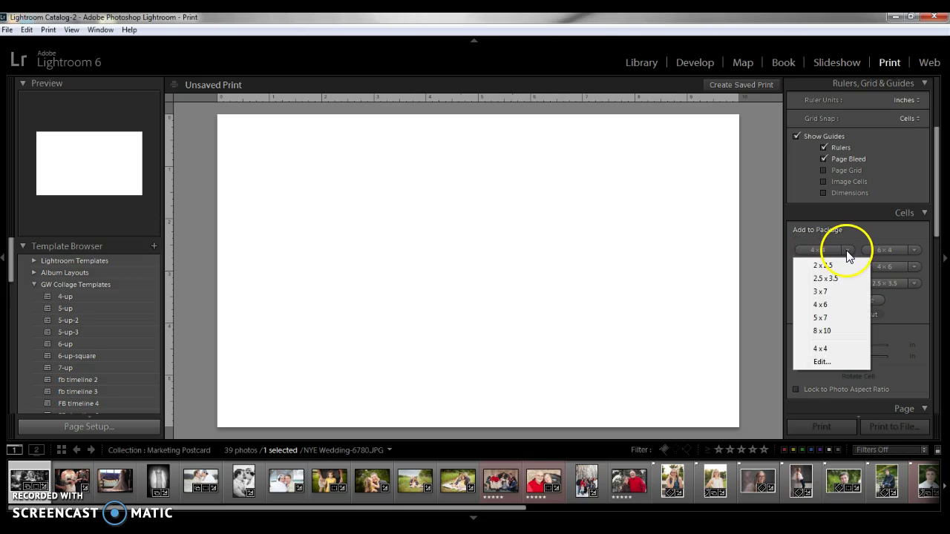
pyautogui.click(820, 362)
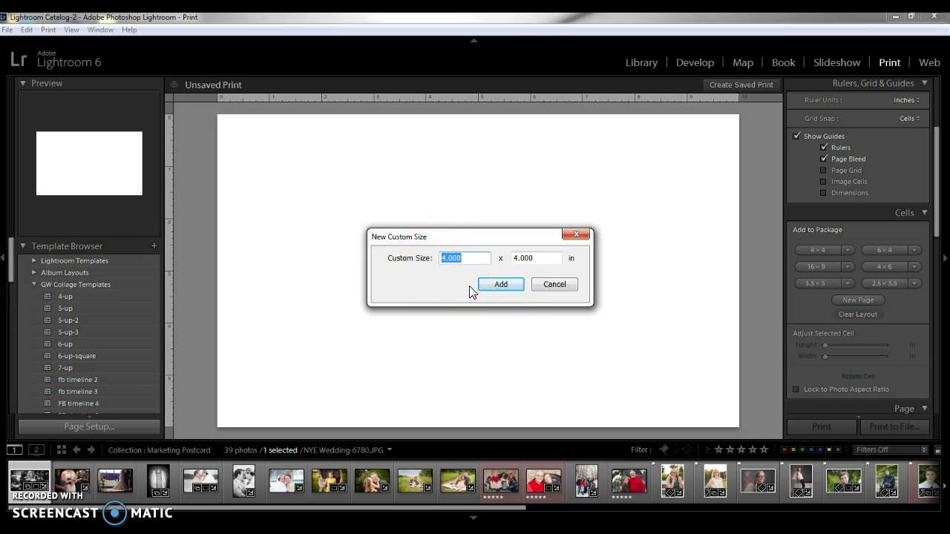
pyautogui.write('3')
pyautogui.doubleClick(518, 258)
pyautogui.write('3')
pyautogui.click(501, 285)
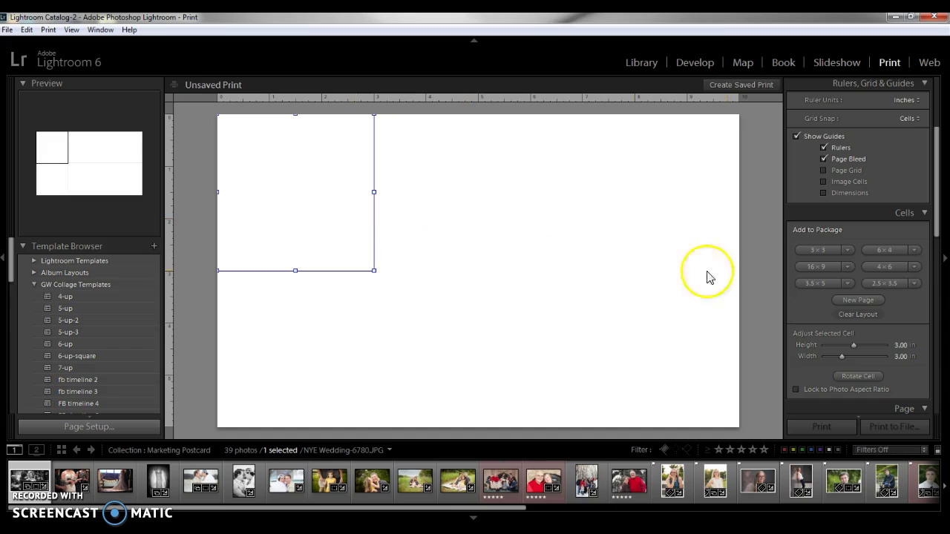
# Add a 4 × 6 inch cell and three more 3 × 3 inch cells
pyautogui.click(891, 248)
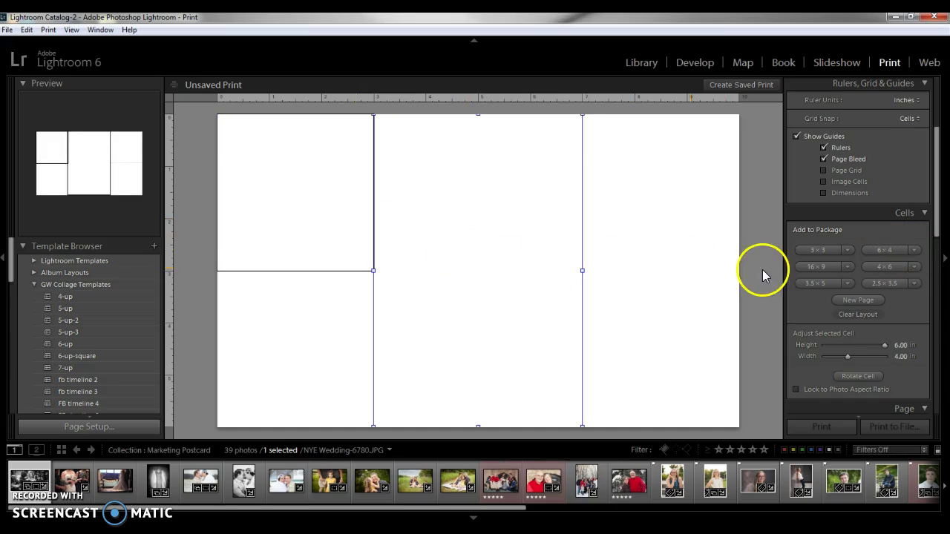
pyautogui.click(824, 251)
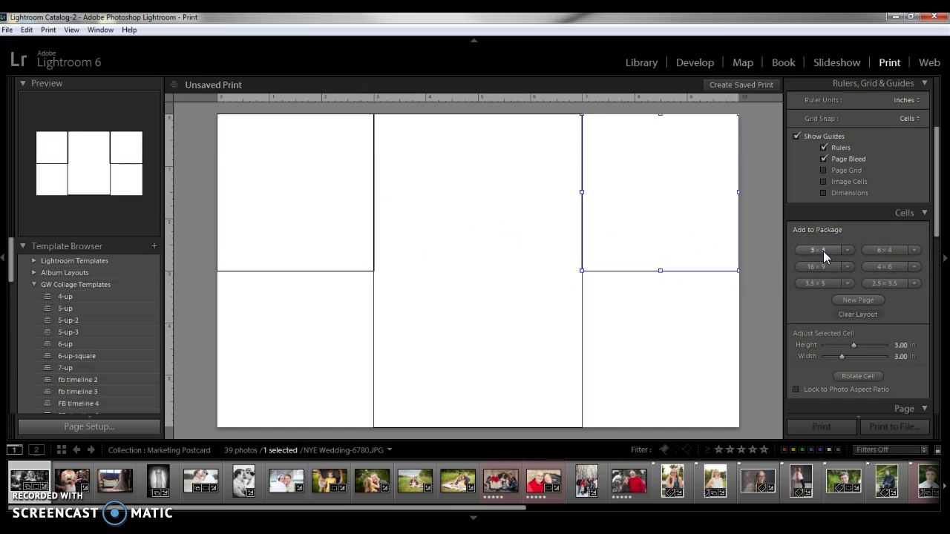
pyautogui.click(823, 251)
pyautogui.click(823, 251)
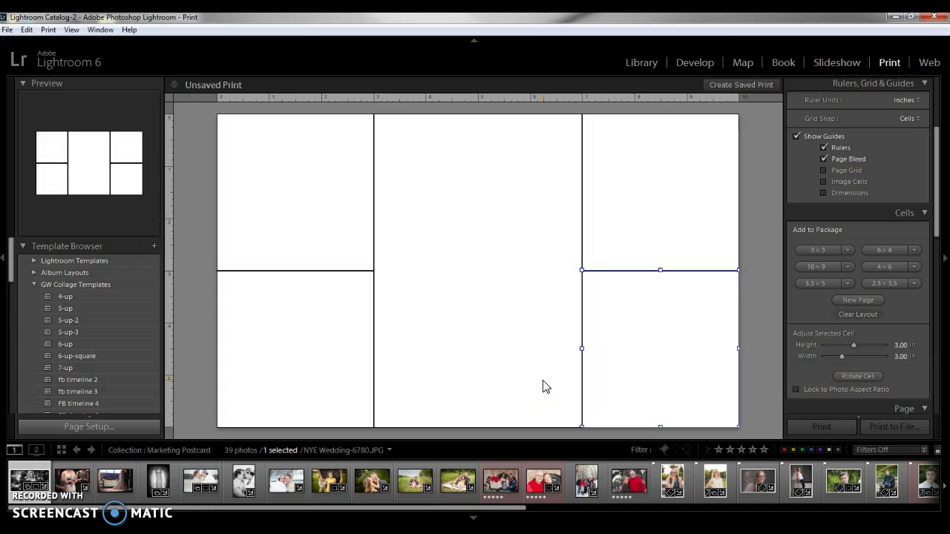
pyautogui.click(780, 356)
pyautogui.click(772, 330)
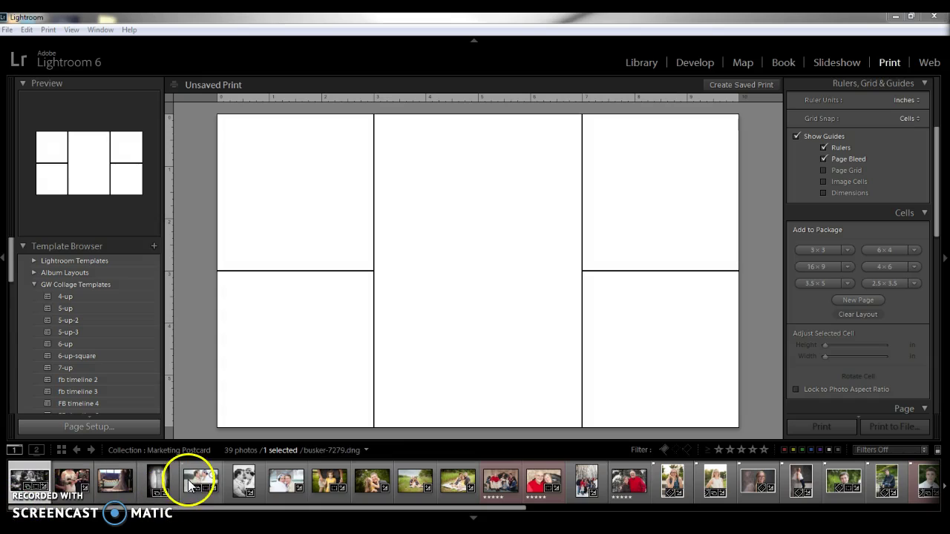
# Place the wedding couple top-left and the senior portrait bottom-right, reframing the portrait
pyautogui.moveTo(201, 481); pyautogui.dragTo(291, 233)
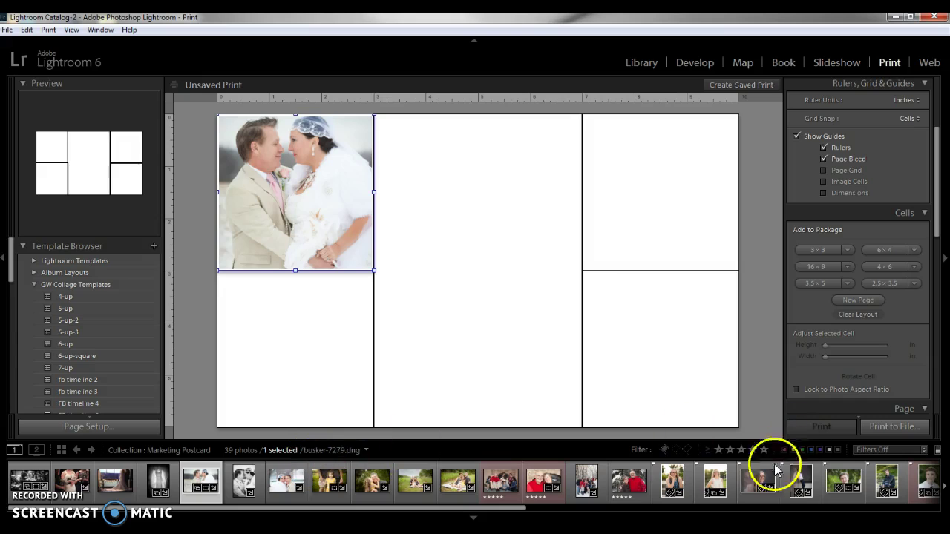
pyautogui.moveTo(757, 481); pyautogui.dragTo(678, 360)
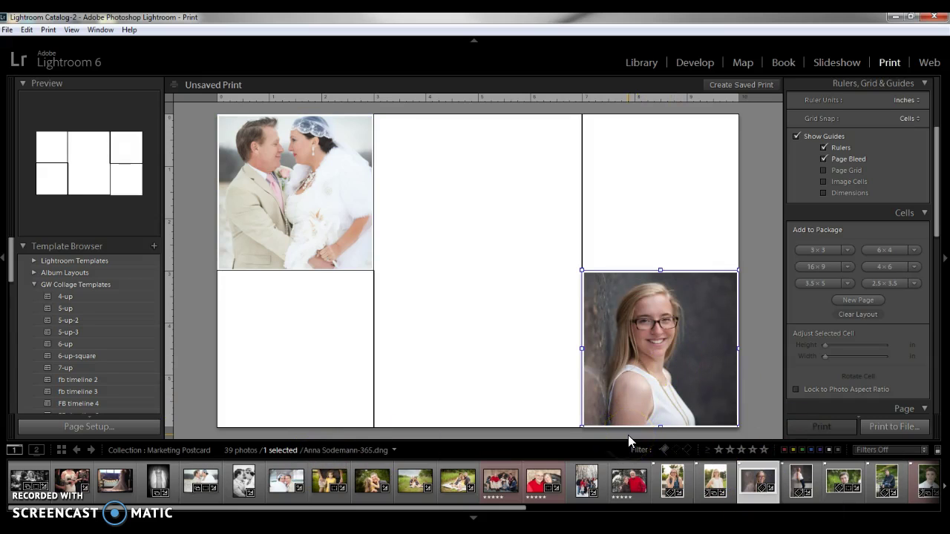
pyautogui.click(629, 323)
pyautogui.moveTo(639, 343); pyautogui.dragTo(690, 419)
pyautogui.moveTo(668, 366); pyautogui.dragTo(693, 365)
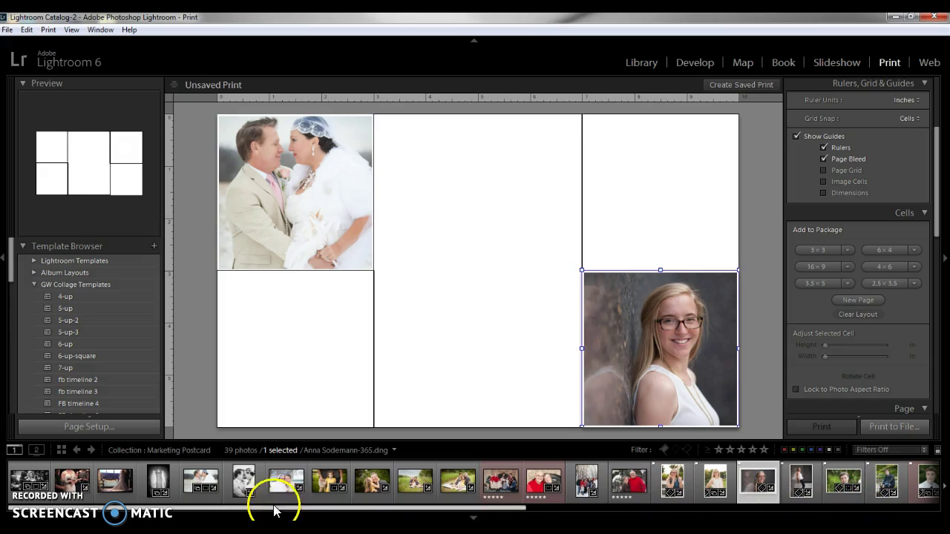
# Put the three children's photo in the middle cell and the family photo top-right
pyautogui.scroll(-3, 159, 490)
pyautogui.scroll(-2, 475, 483)
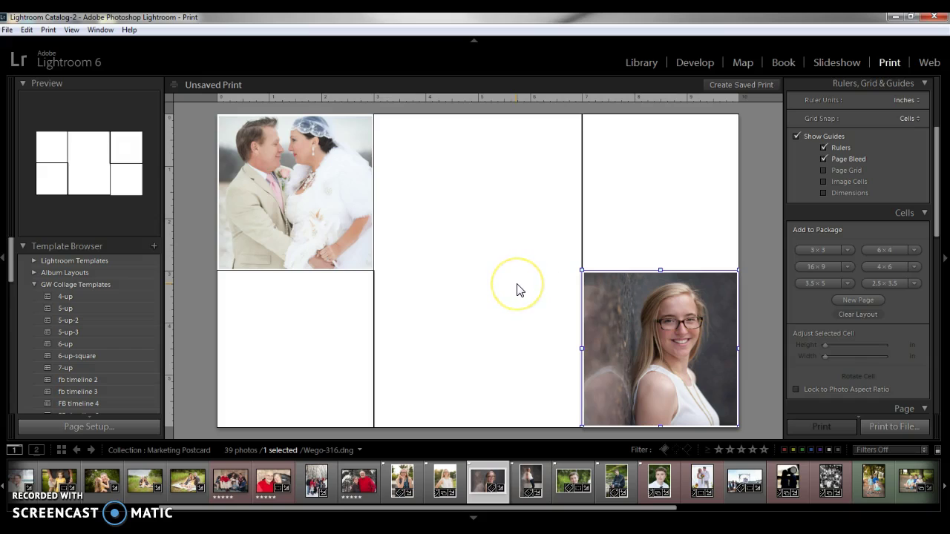
pyautogui.moveTo(787, 481); pyautogui.dragTo(427, 341)
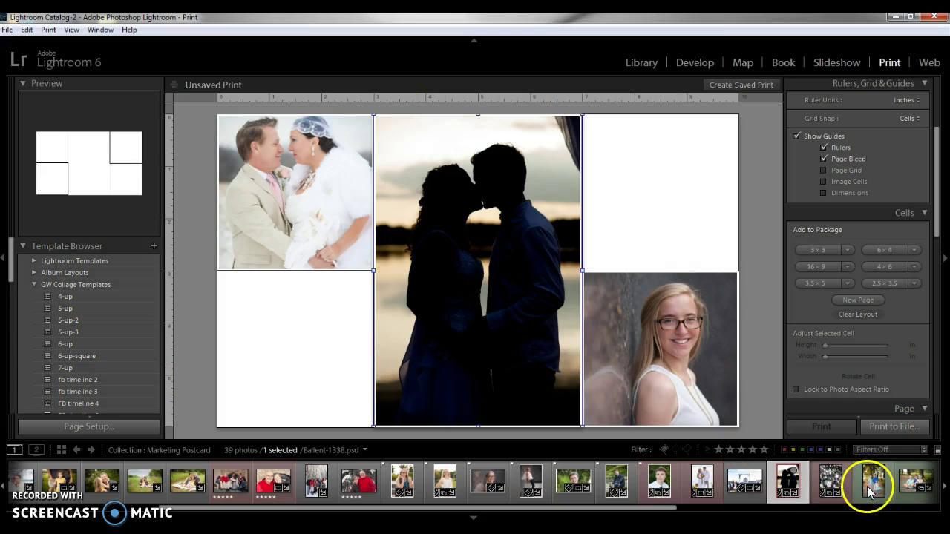
pyautogui.moveTo(867, 487); pyautogui.dragTo(469, 289)
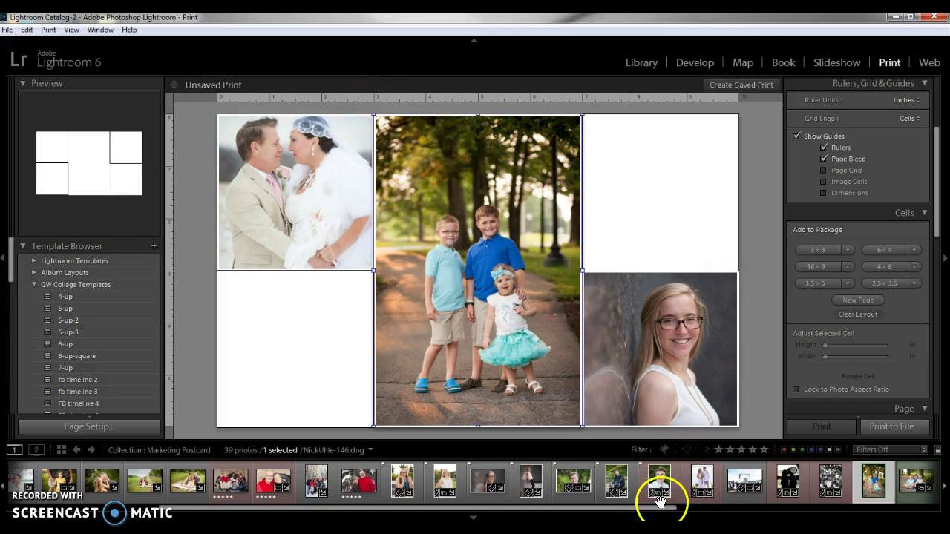
pyautogui.moveTo(659, 508); pyautogui.dragTo(922, 509)
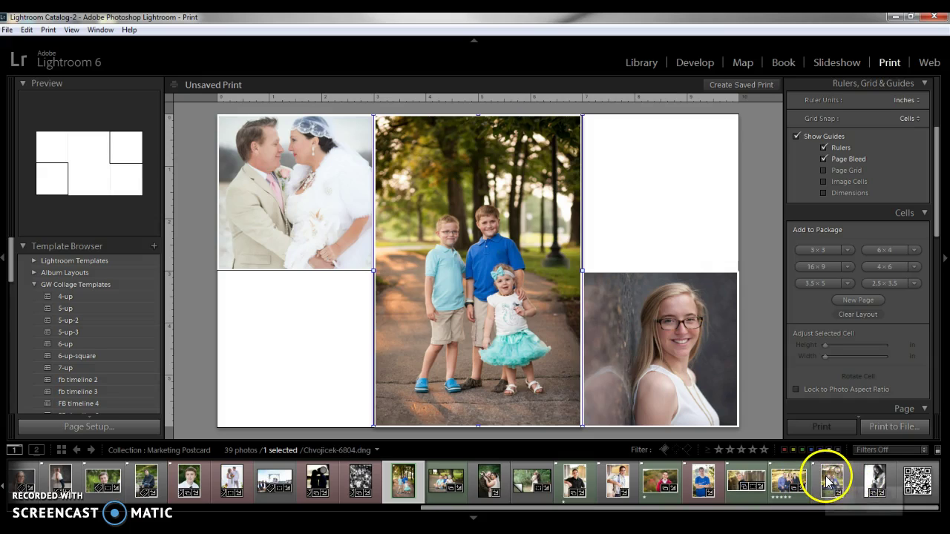
pyautogui.moveTo(828, 481); pyautogui.dragTo(669, 195)
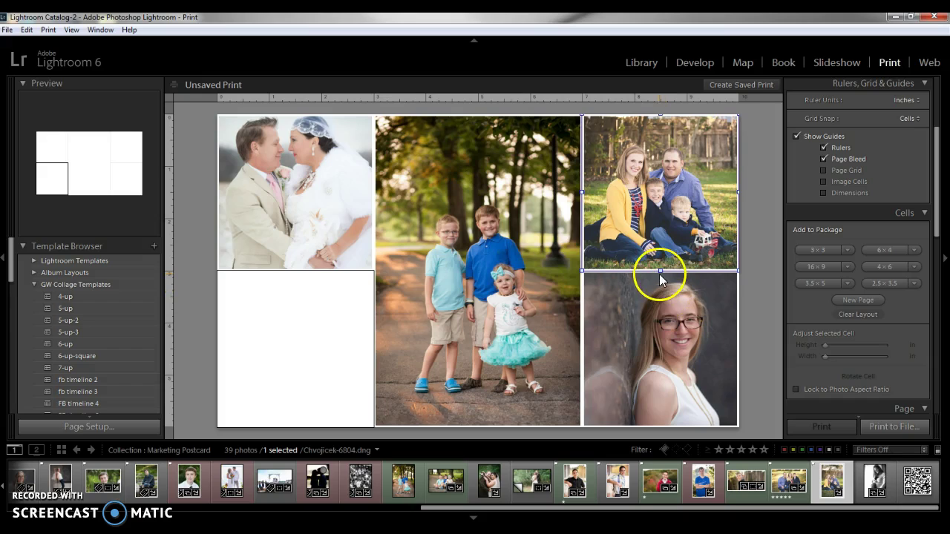
pyautogui.moveTo(659, 248); pyautogui.dragTo(680, 207)
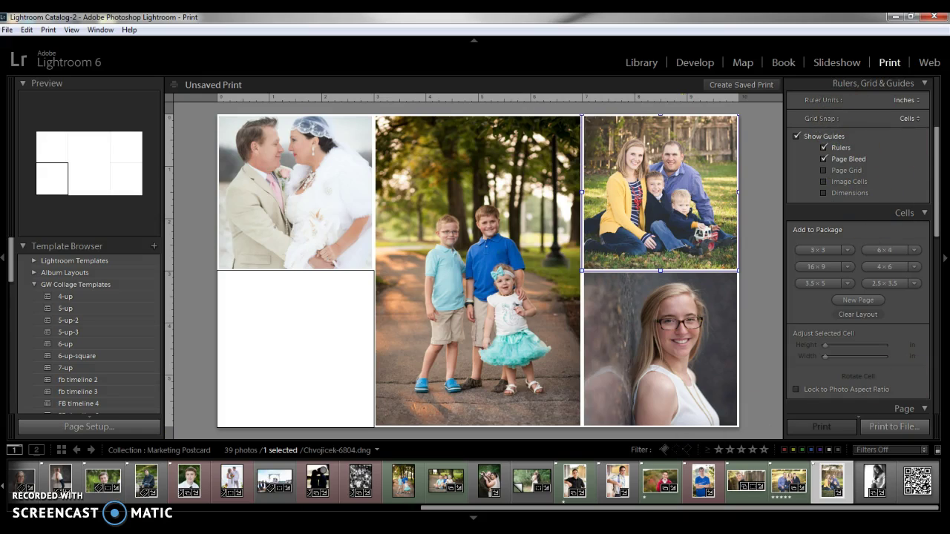
pyautogui.scroll(2, 928, 181)
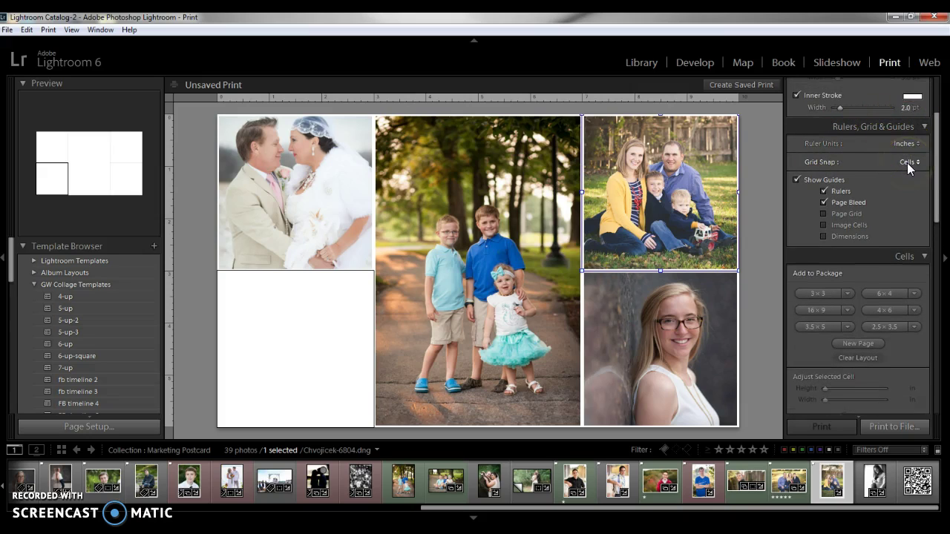
pyautogui.click(907, 163)
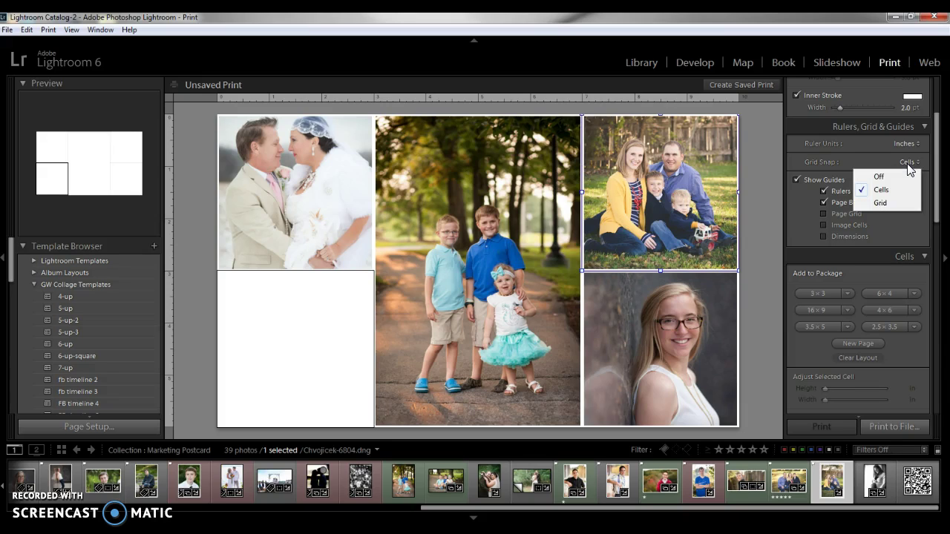
pyautogui.click(907, 164)
pyautogui.click(596, 377)
pyautogui.click(616, 232)
pyautogui.click(907, 162)
pyautogui.click(879, 176)
pyautogui.moveTo(611, 250); pyautogui.dragTo(240, 409)
pyautogui.hotkey('ctrl', 'z')
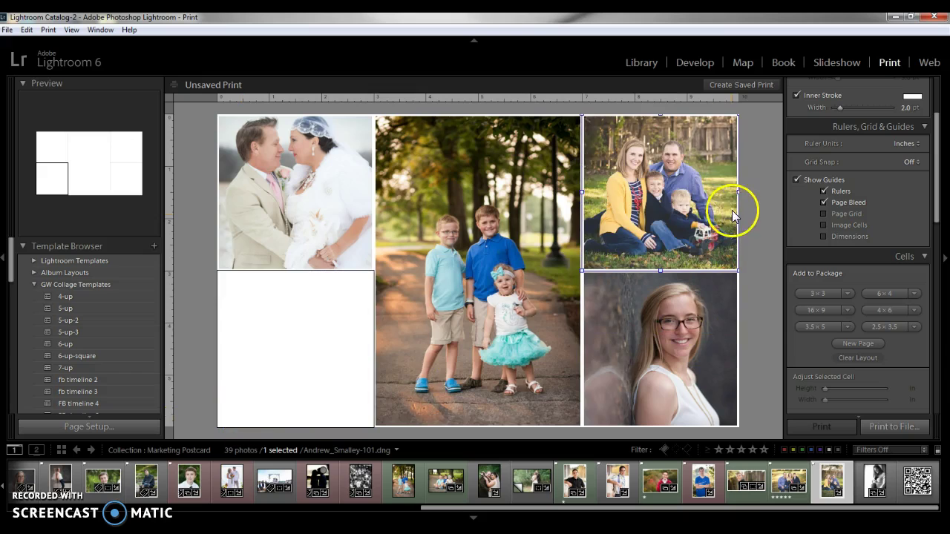
pyautogui.click(910, 163)
pyautogui.click(881, 190)
pyautogui.moveTo(620, 250); pyautogui.dragTo(651, 261)
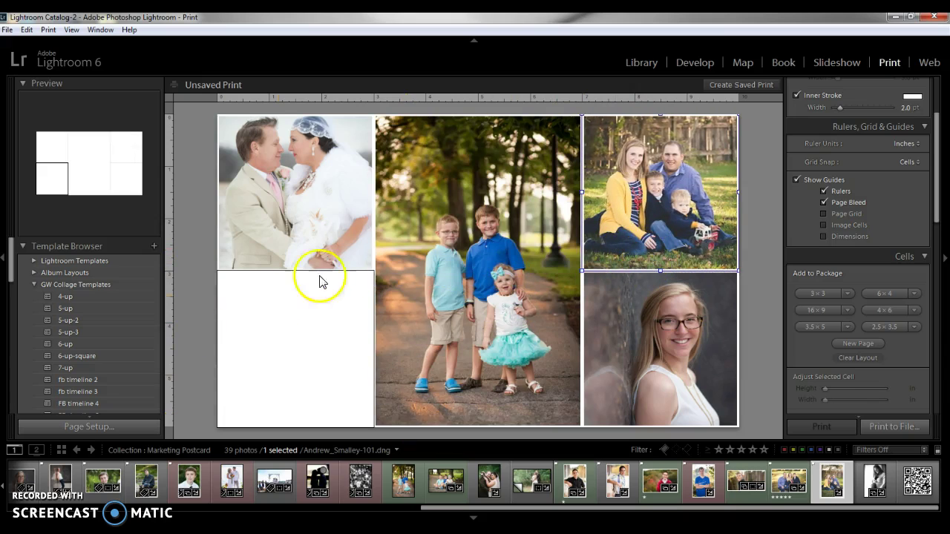
pyautogui.click(907, 162)
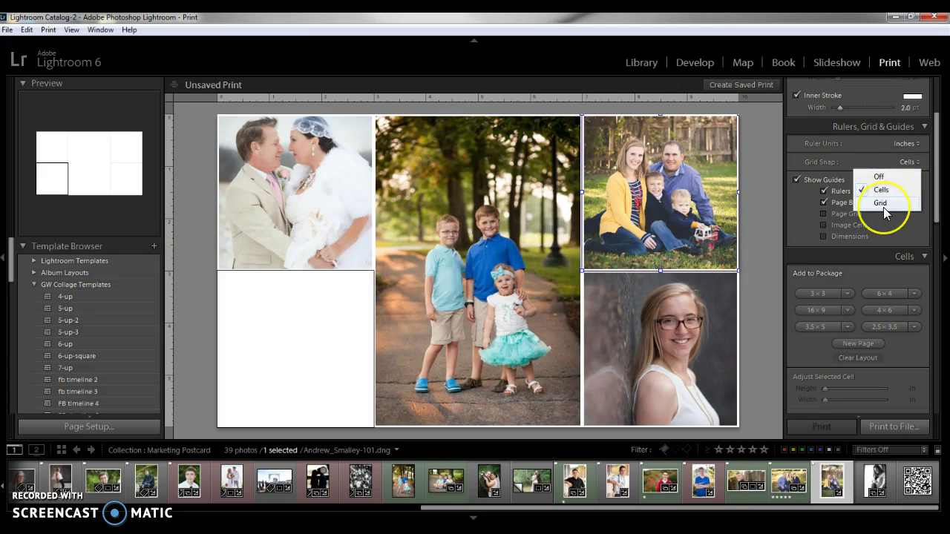
pyautogui.click(882, 203)
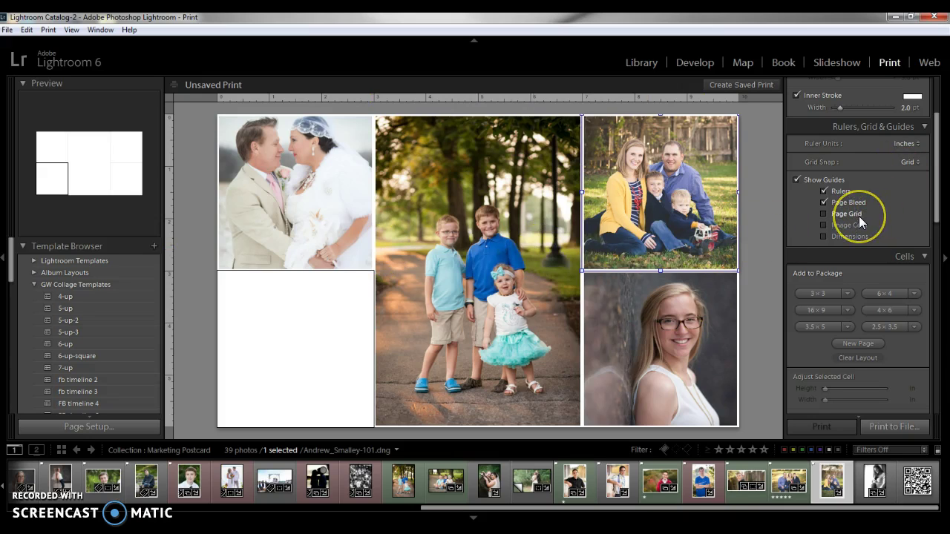
pyautogui.click(859, 216)
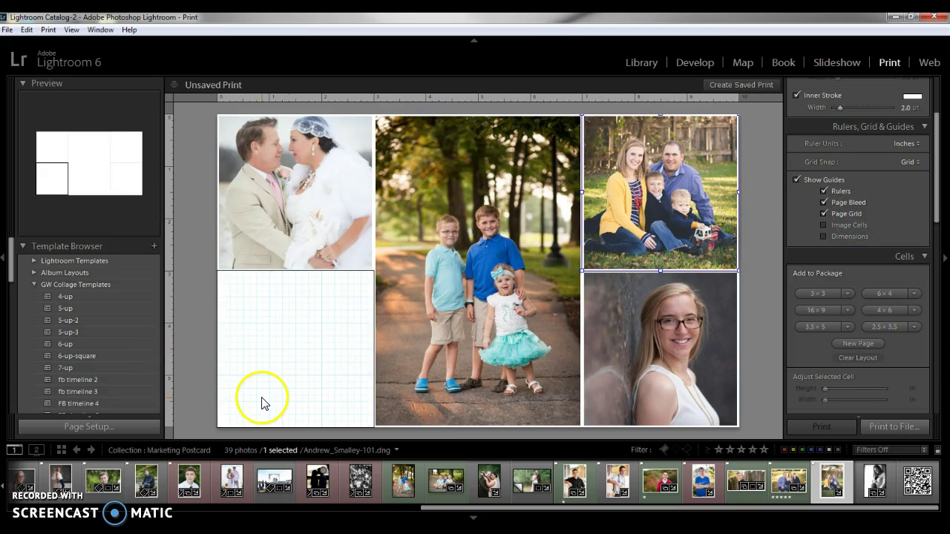
pyautogui.click(824, 214)
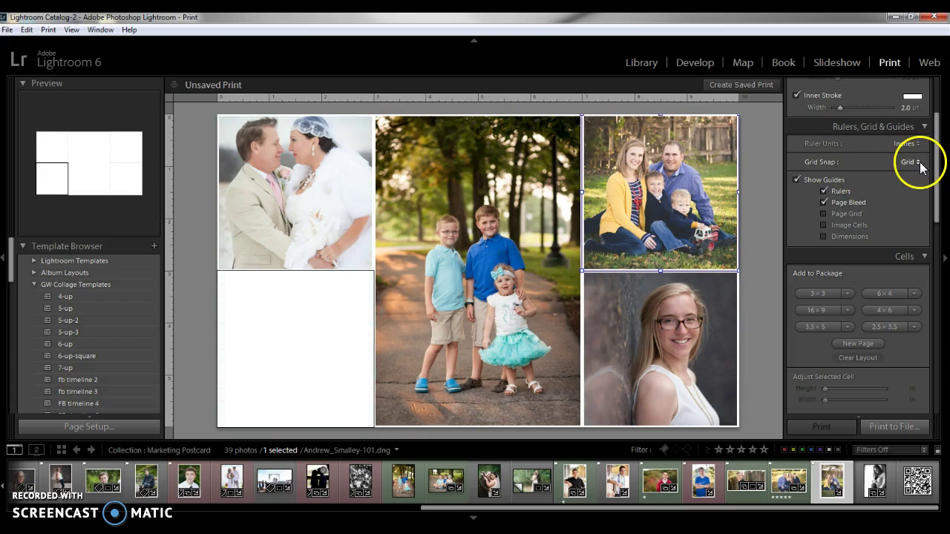
pyautogui.click(920, 164)
pyautogui.click(899, 190)
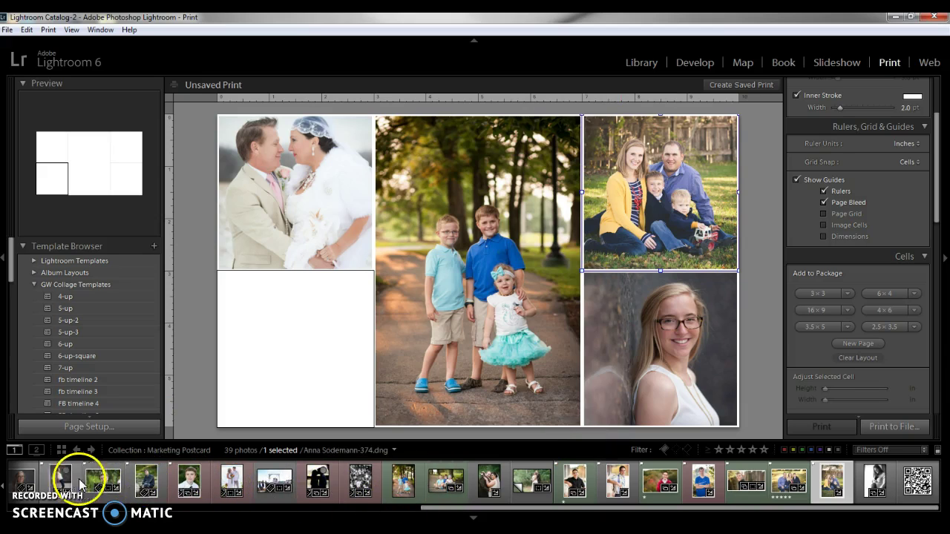
# Drop the boy's portrait into the bottom-left cell and shift it down to show his hair
pyautogui.moveTo(188, 481); pyautogui.dragTo(303, 361)
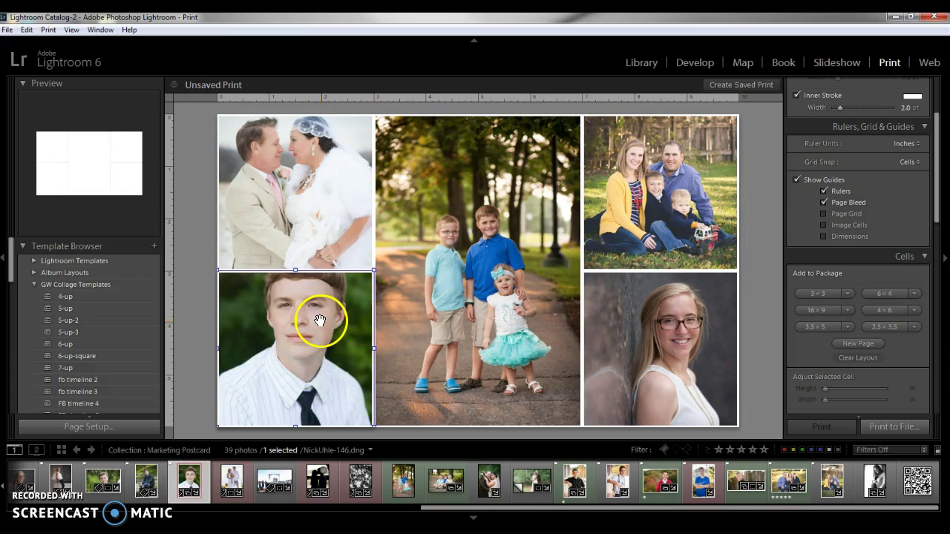
pyautogui.moveTo(320, 321); pyautogui.dragTo(304, 345)
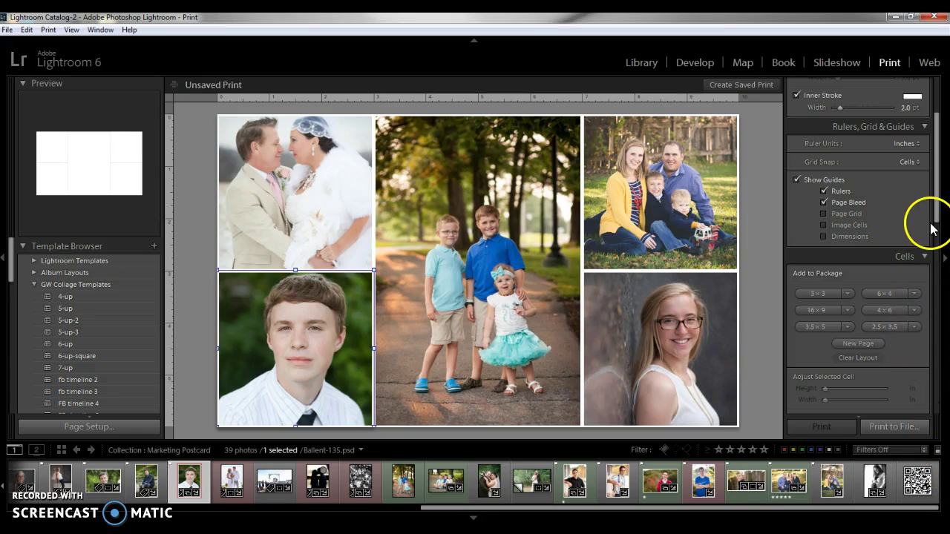
pyautogui.moveTo(936, 226); pyautogui.dragTo(941, 435)
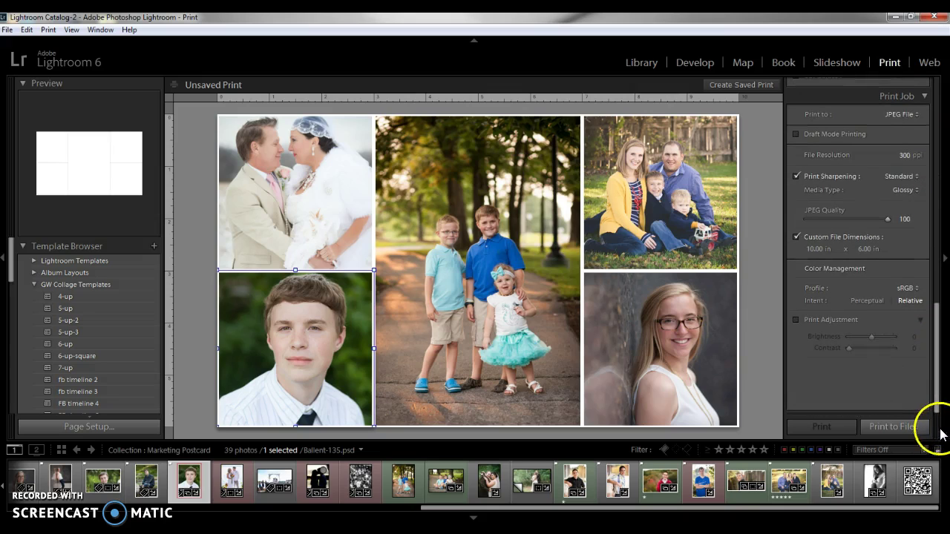
# Print the collage to a JPEG file named 'sample' in the PRINT MODULE E-BOOK folder
pyautogui.click(895, 427)
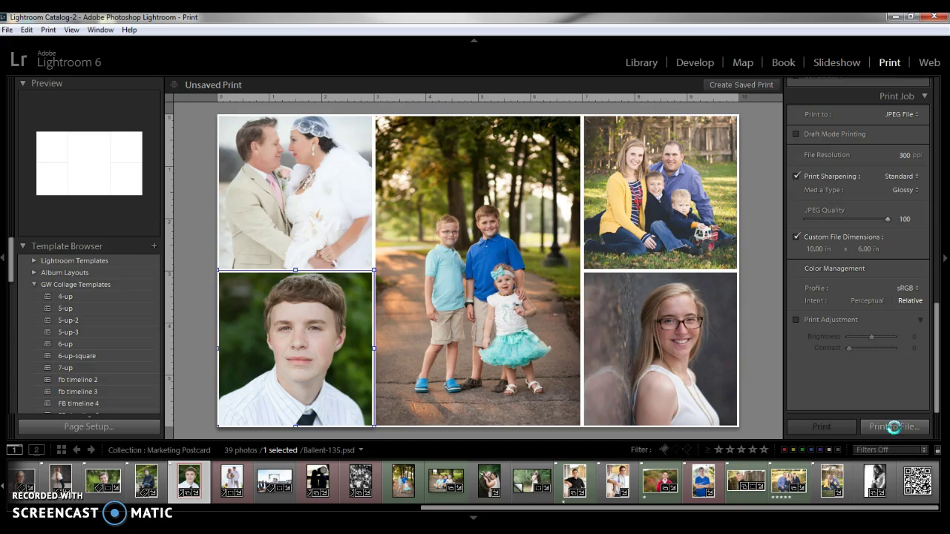
pyautogui.click(894, 428)
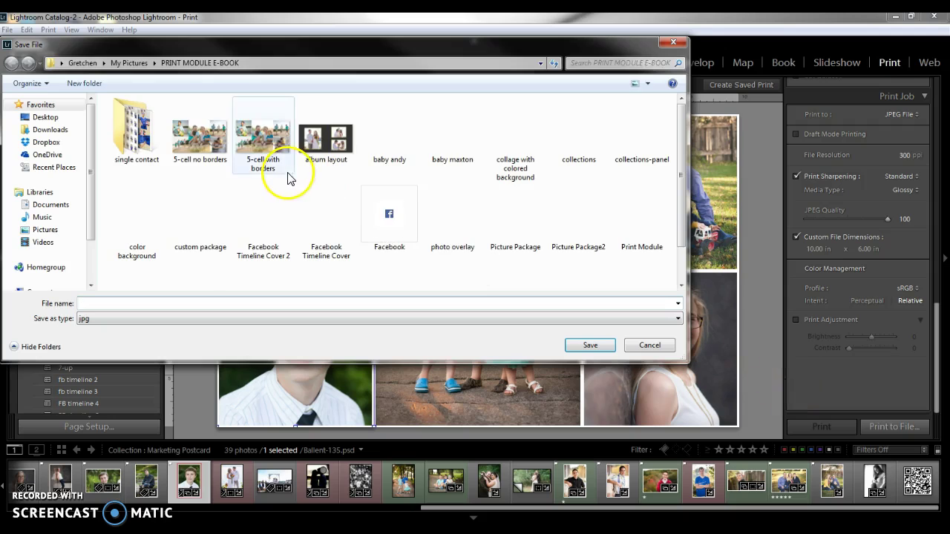
pyautogui.click(130, 63)
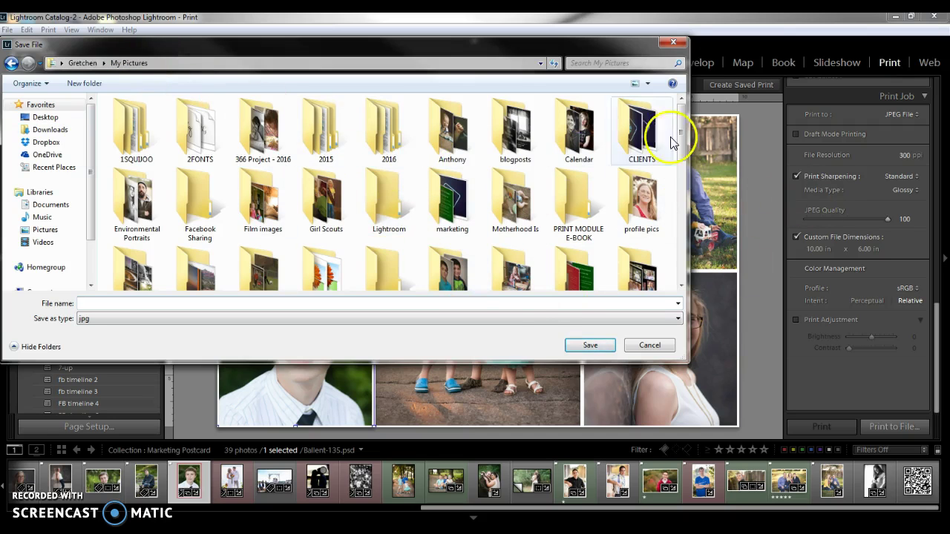
pyautogui.moveTo(685, 158); pyautogui.dragTo(694, 113)
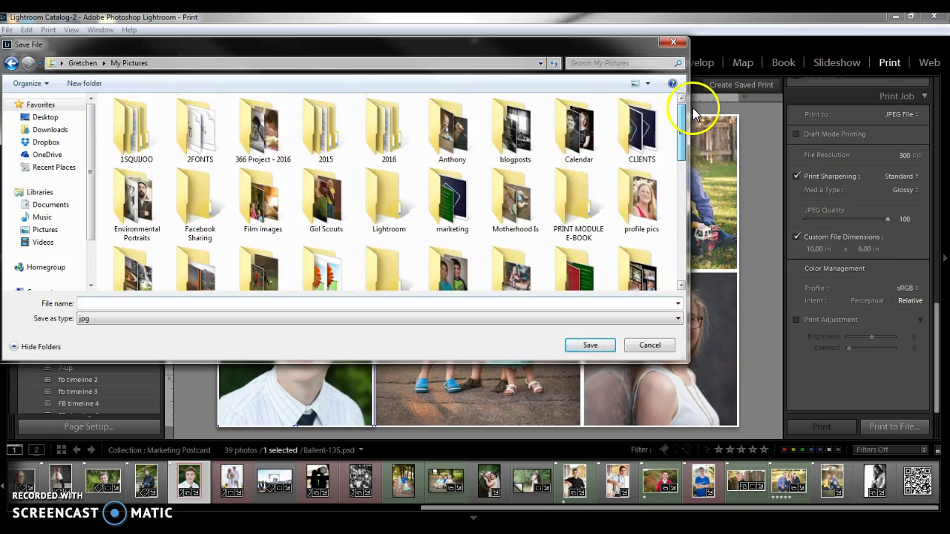
pyautogui.doubleClick(579, 204)
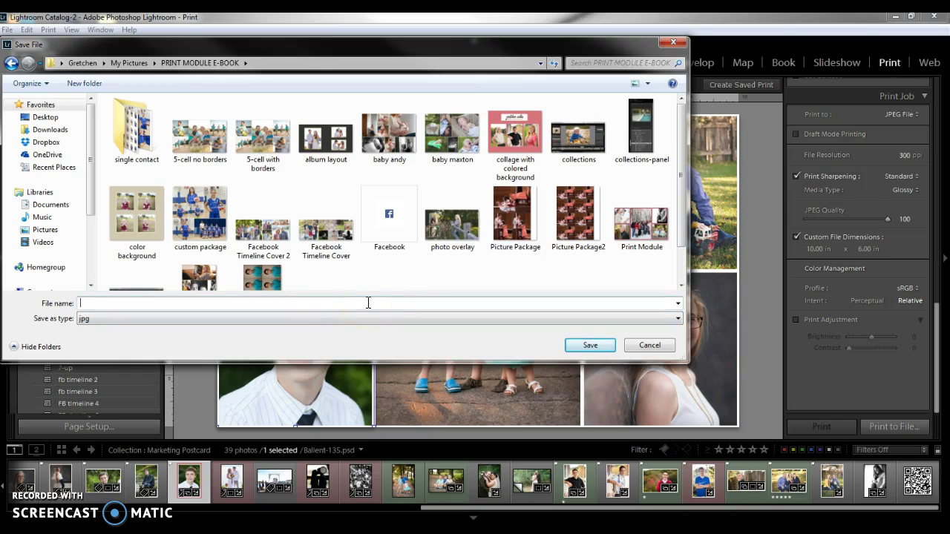
pyautogui.write('sample')
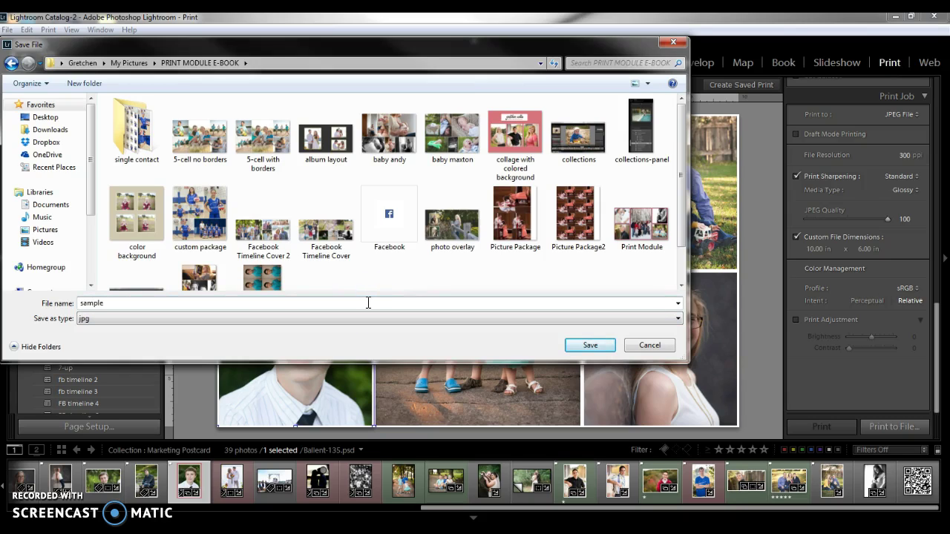
pyautogui.click(583, 348)
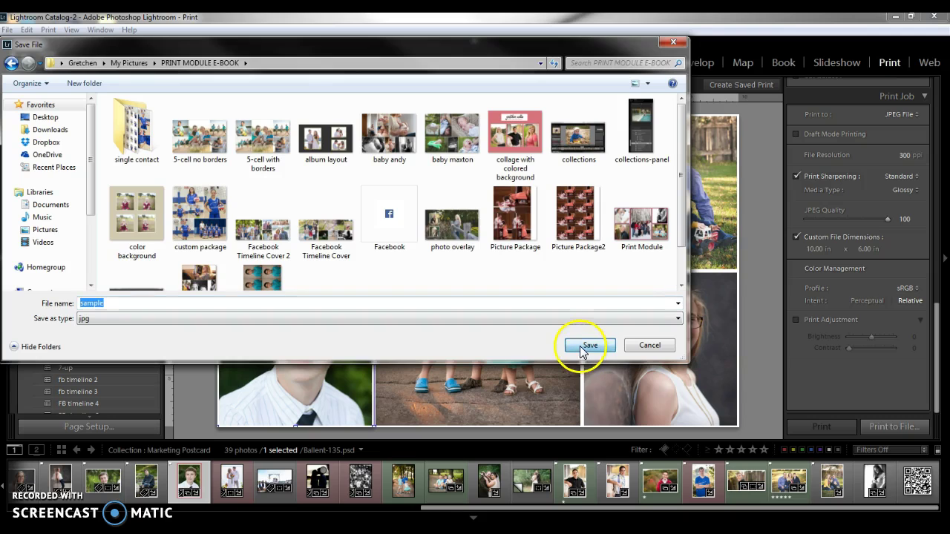